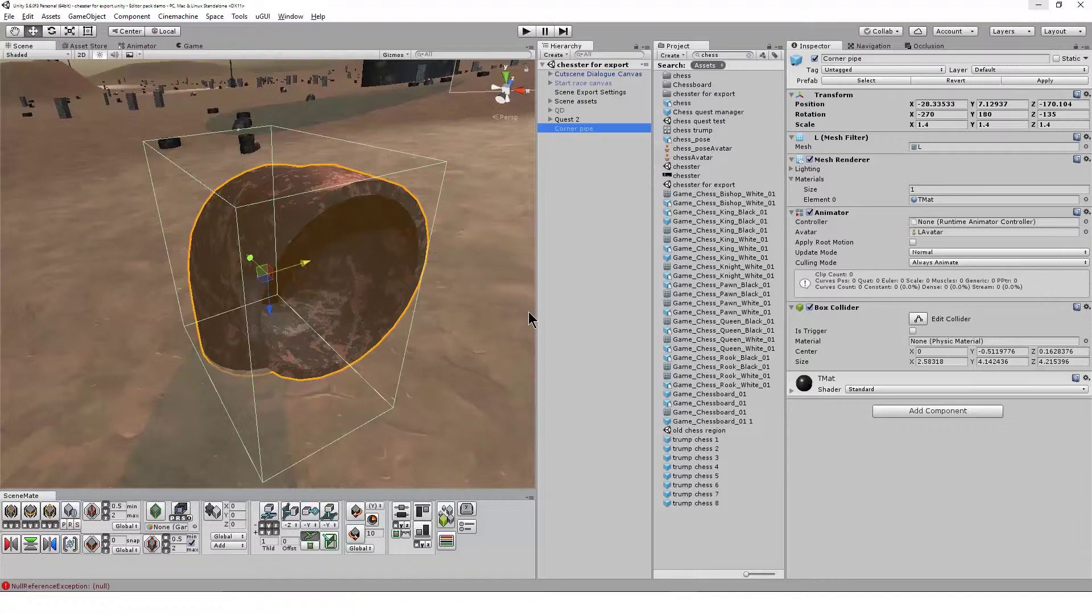
# - Toggle the Corner pipe's scene visibility off and on twice, then reselect it
pyautogui.click(819, 62)
pyautogui.click(816, 59)
pyautogui.click(815, 58)
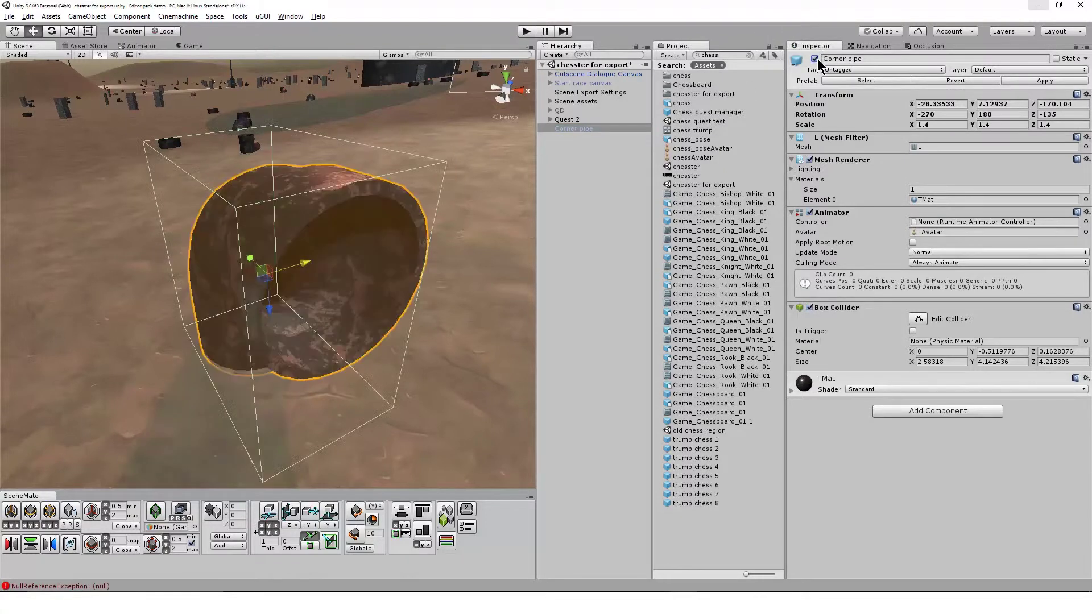
pyautogui.click(816, 59)
pyautogui.click(816, 58)
pyautogui.click(569, 129)
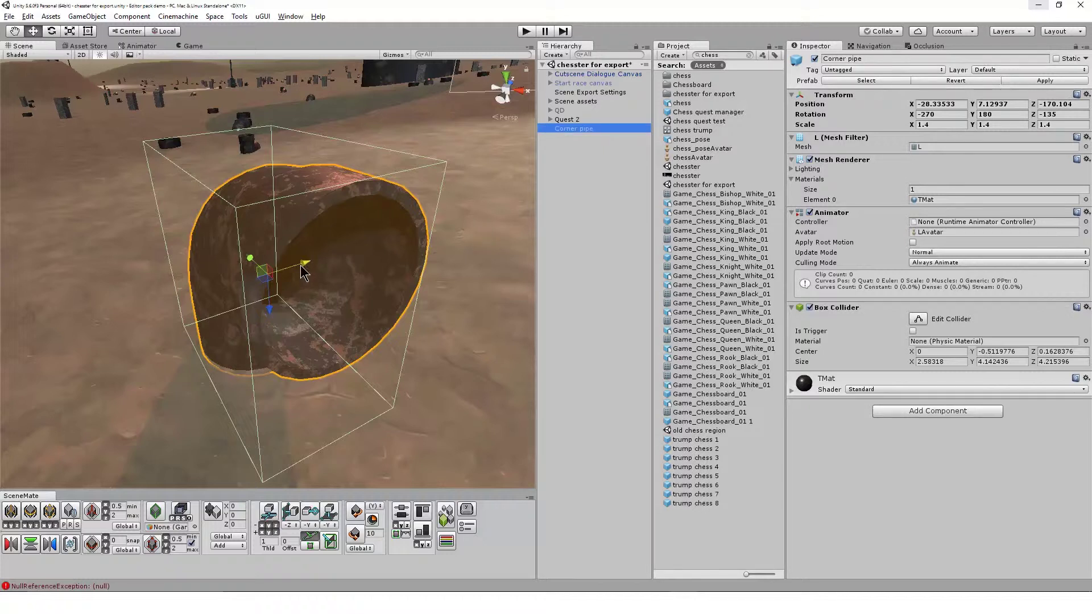
# - Orbit around the Corner pipe and advance the dialogue to trigger the explosion
pyautogui.moveTo(302, 265); pyautogui.dragTo(394, 253)
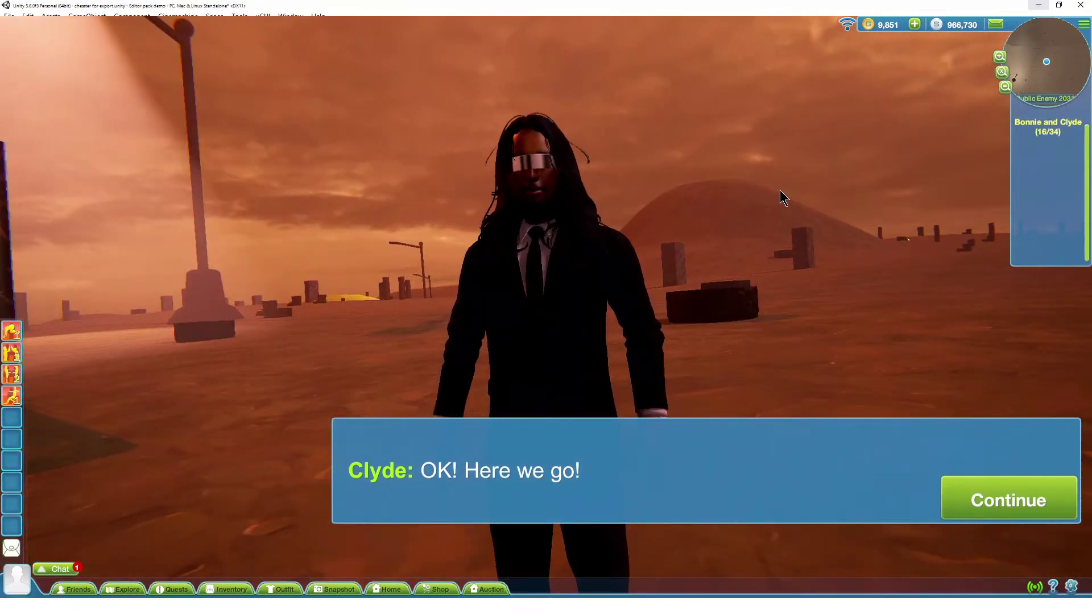
pyautogui.click(984, 493)
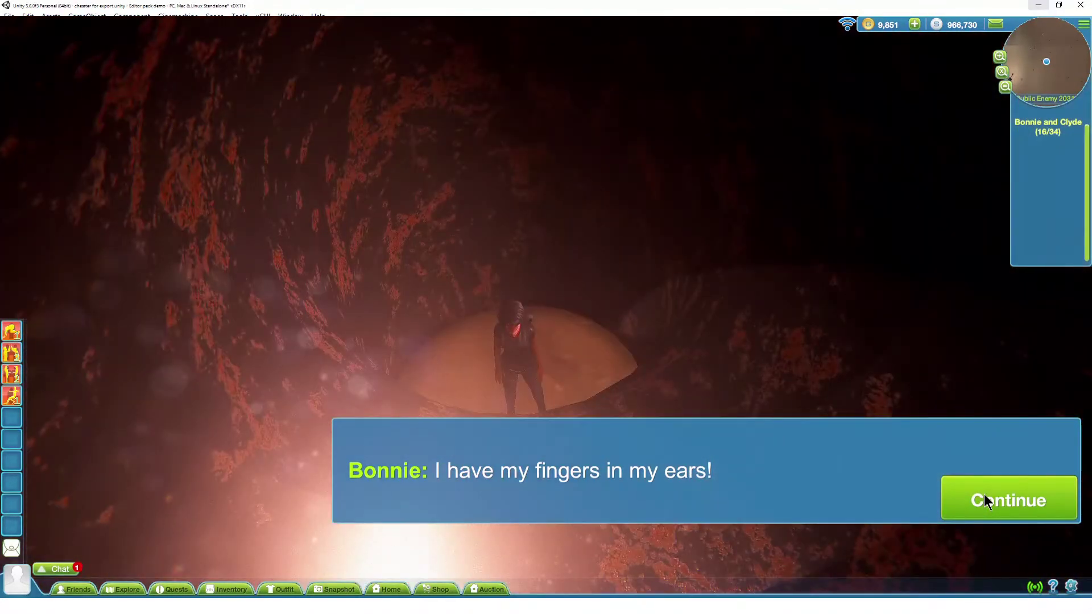
pyautogui.click(983, 499)
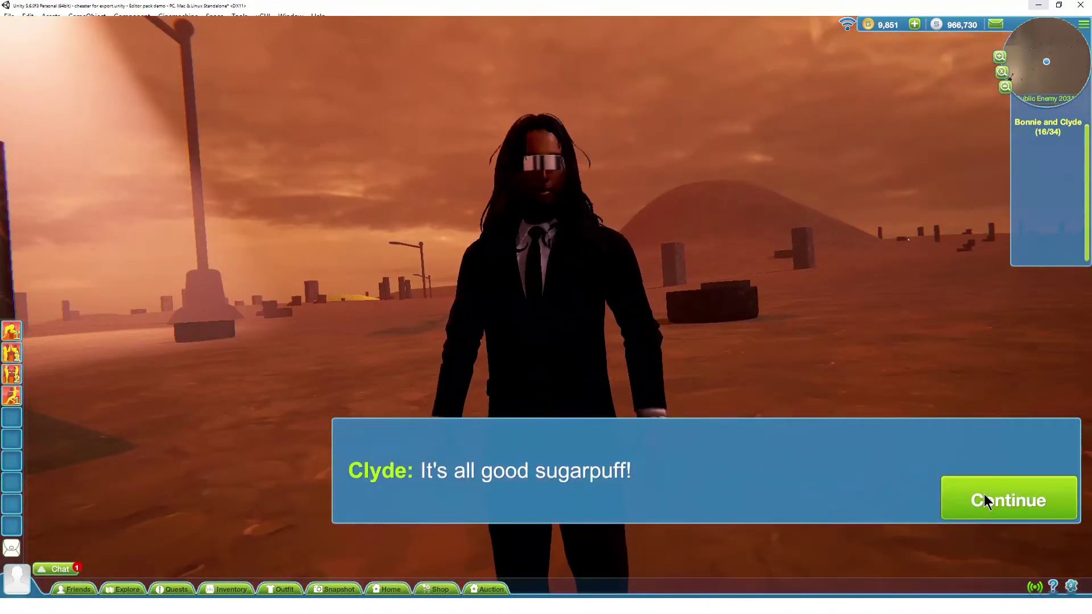
pyautogui.click(983, 494)
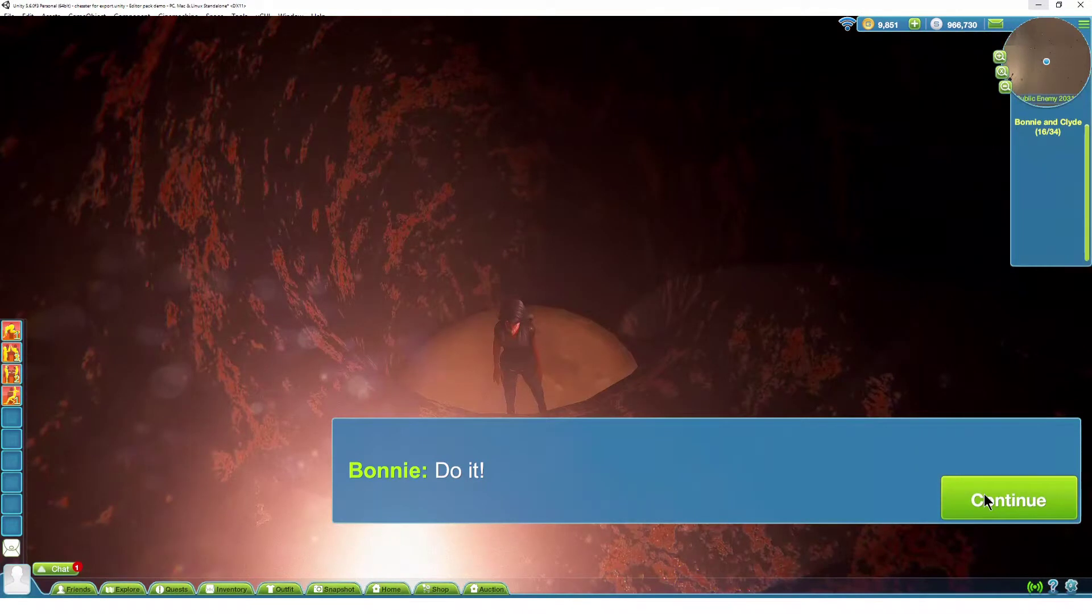
pyautogui.click(984, 494)
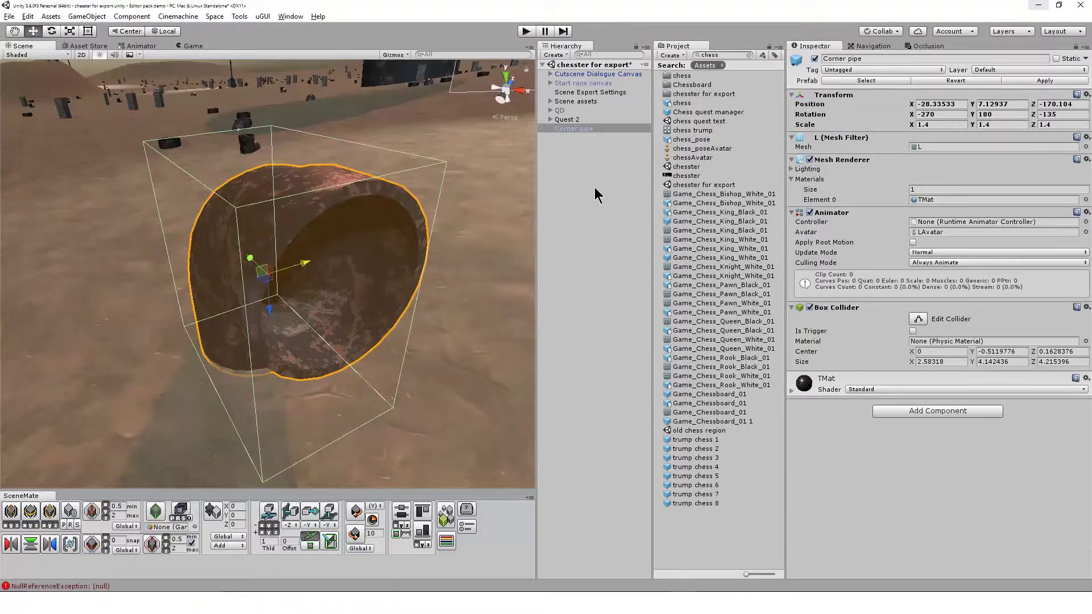
# - Create an empty GameObject in the Hierarchy named 'Corner pipe QGO'
pyautogui.click(595, 188)
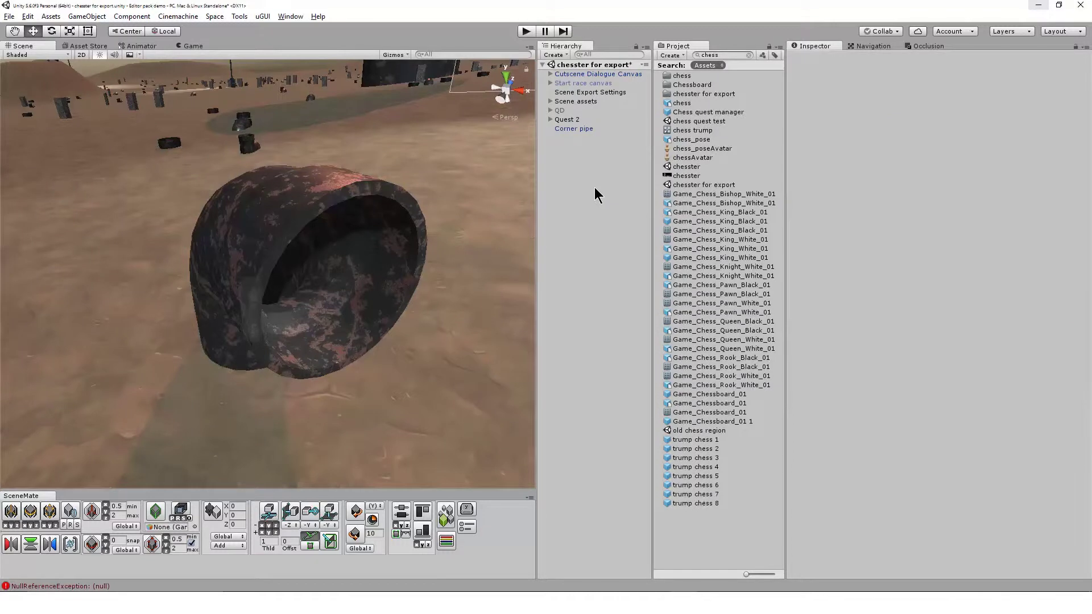
pyautogui.rightClick(595, 194)
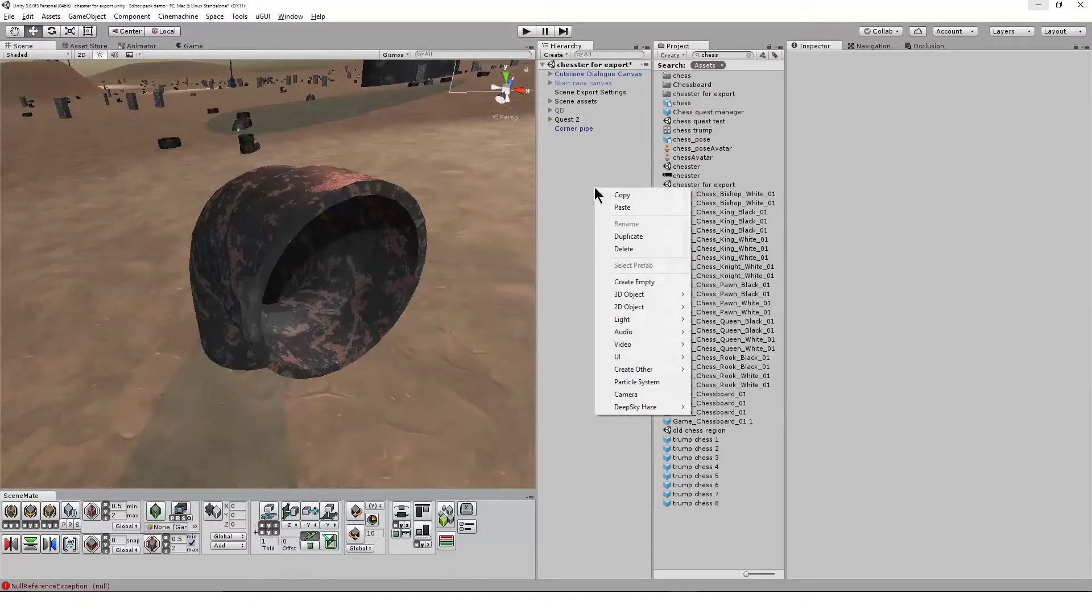
pyautogui.click(654, 281)
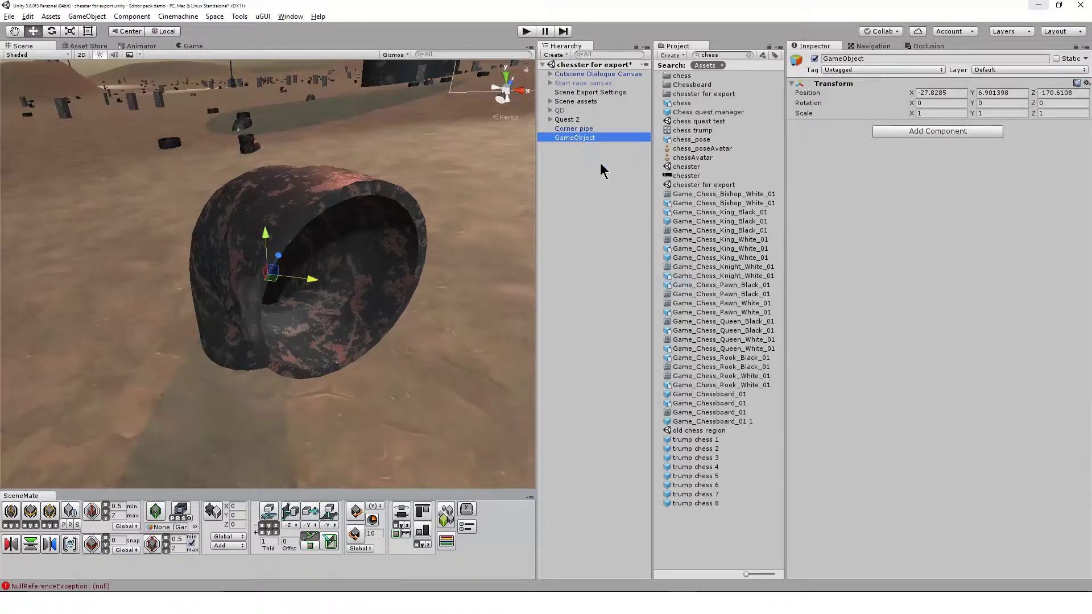
pyautogui.press('F2')
pyautogui.write('Corner p')
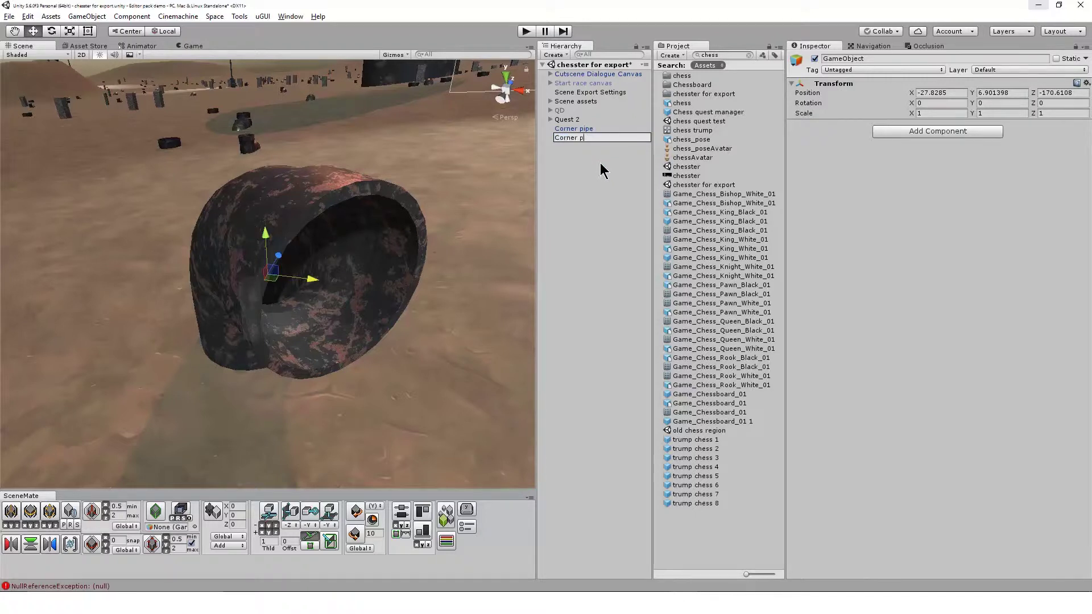
pyautogui.write('ipe QGO')
pyautogui.press('Return')
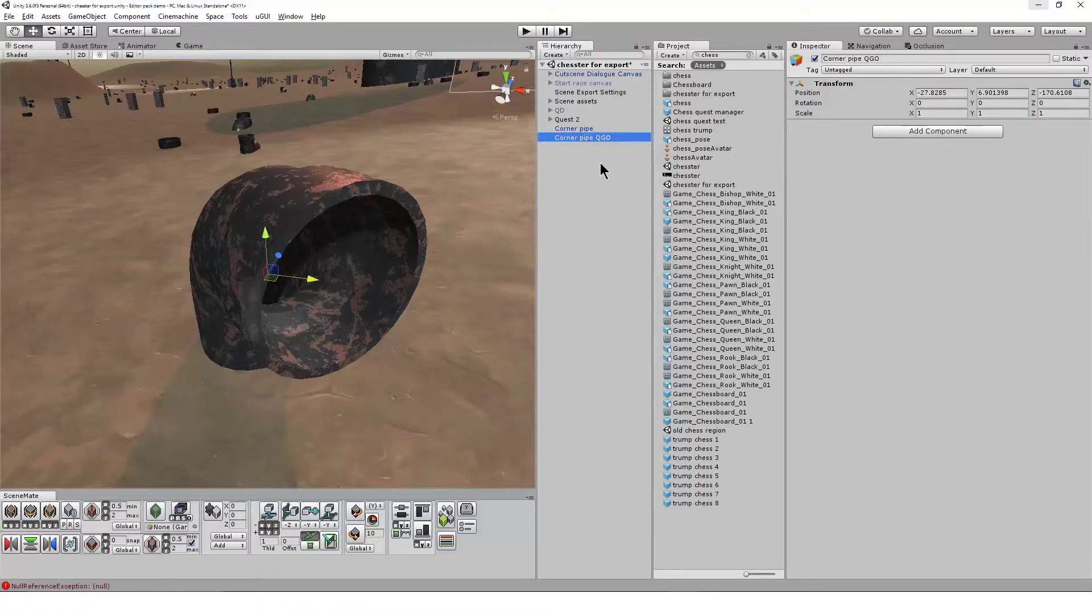
# - Add a Quest Game Object script to Corner pipe QGO and parent Corner pipe under it
pyautogui.click(909, 132)
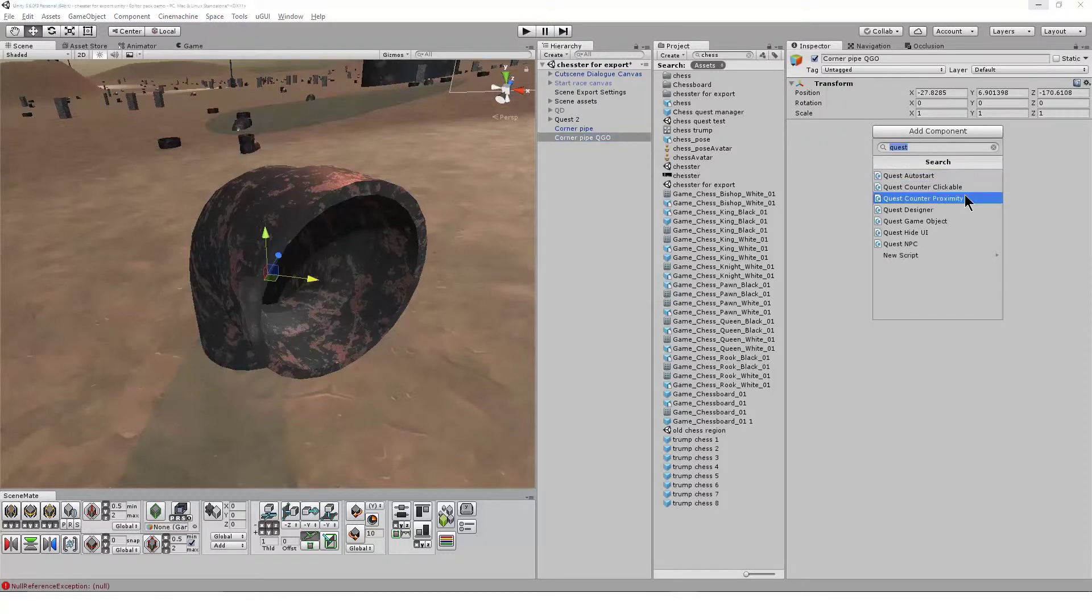
pyautogui.click(973, 221)
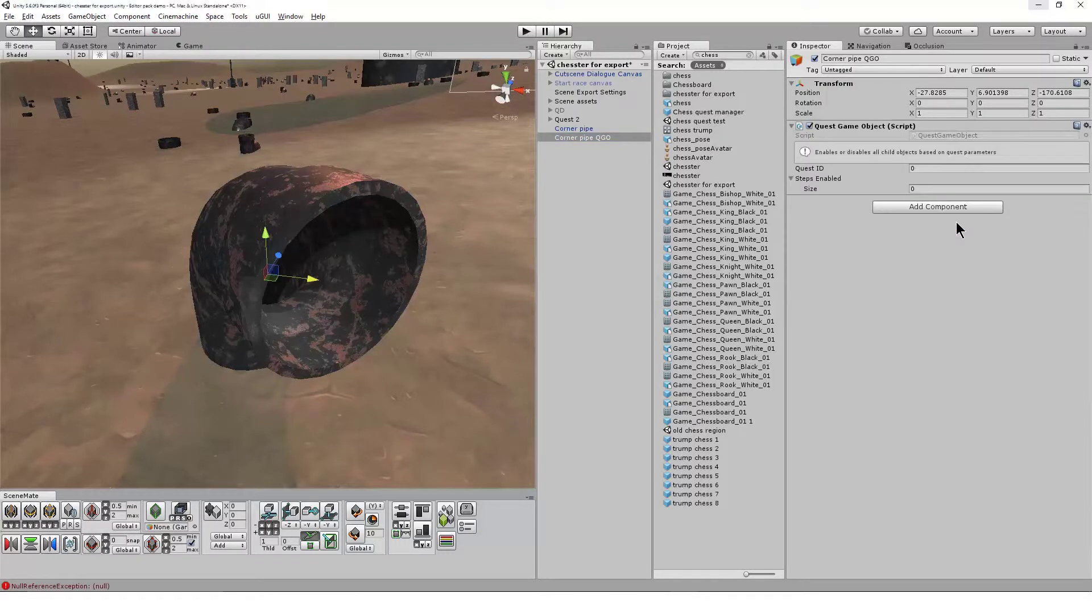
pyautogui.click(592, 130)
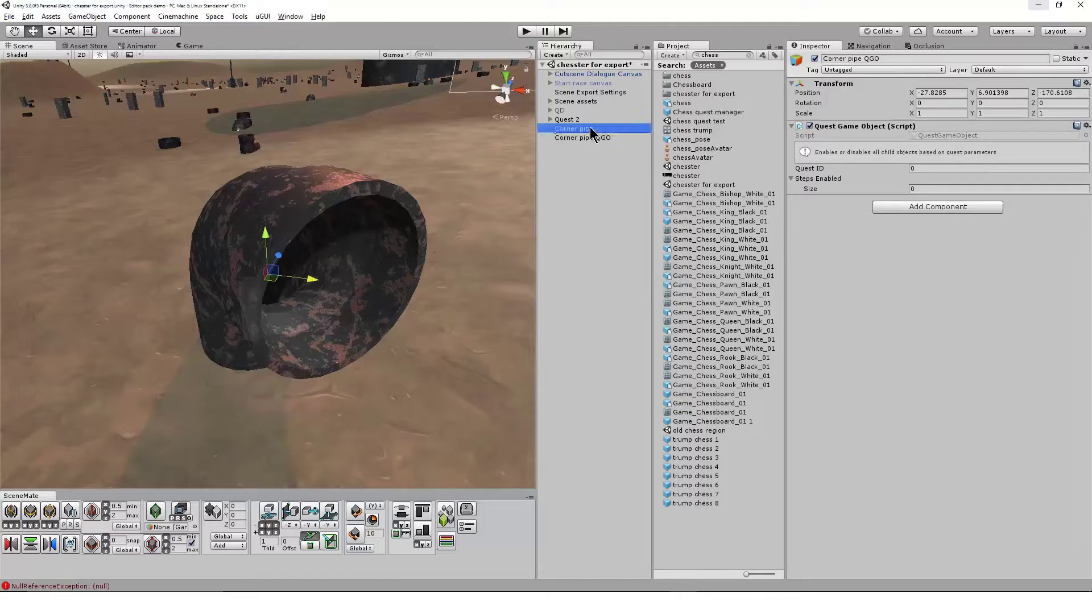
pyautogui.moveTo(591, 131); pyautogui.dragTo(589, 138)
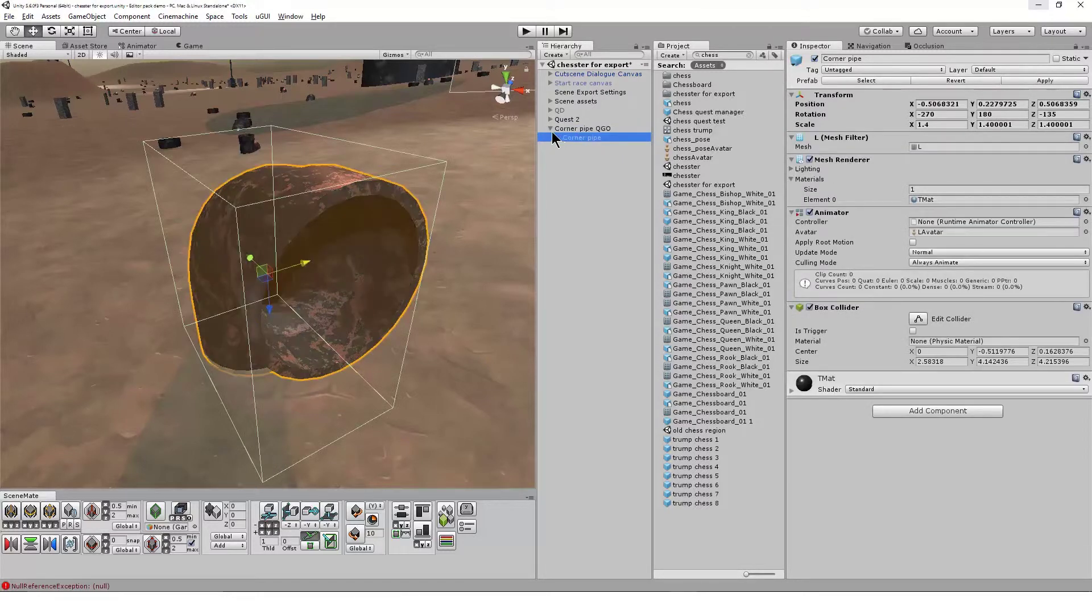
# - Collapse and re-expand Corner pipe QGO to confirm its child, then view Quest 2's properties
pyautogui.click(549, 128)
pyautogui.click(550, 129)
pyautogui.click(577, 130)
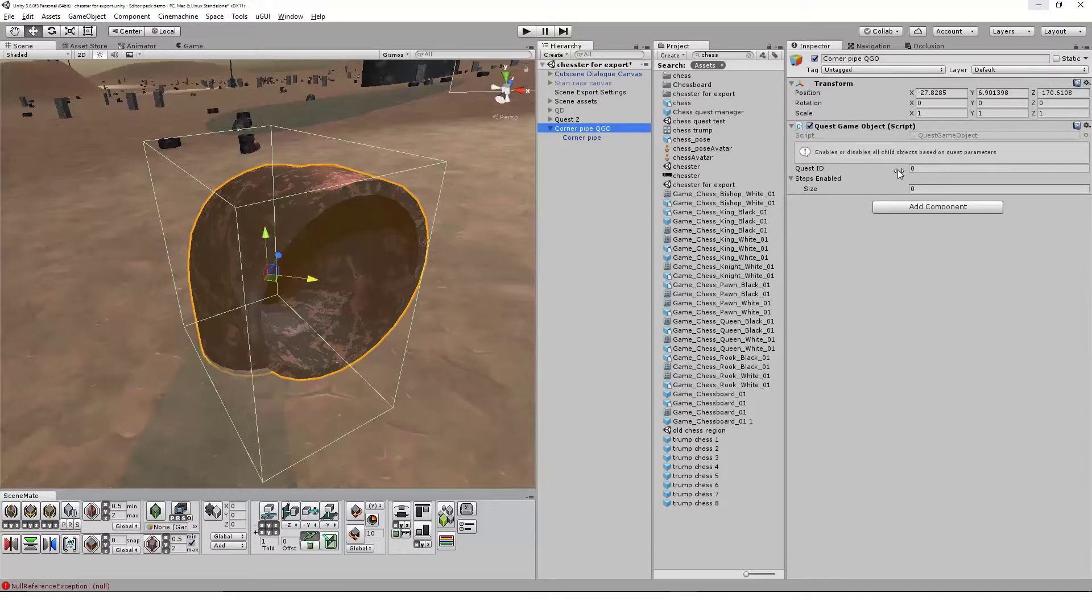
pyautogui.click(582, 119)
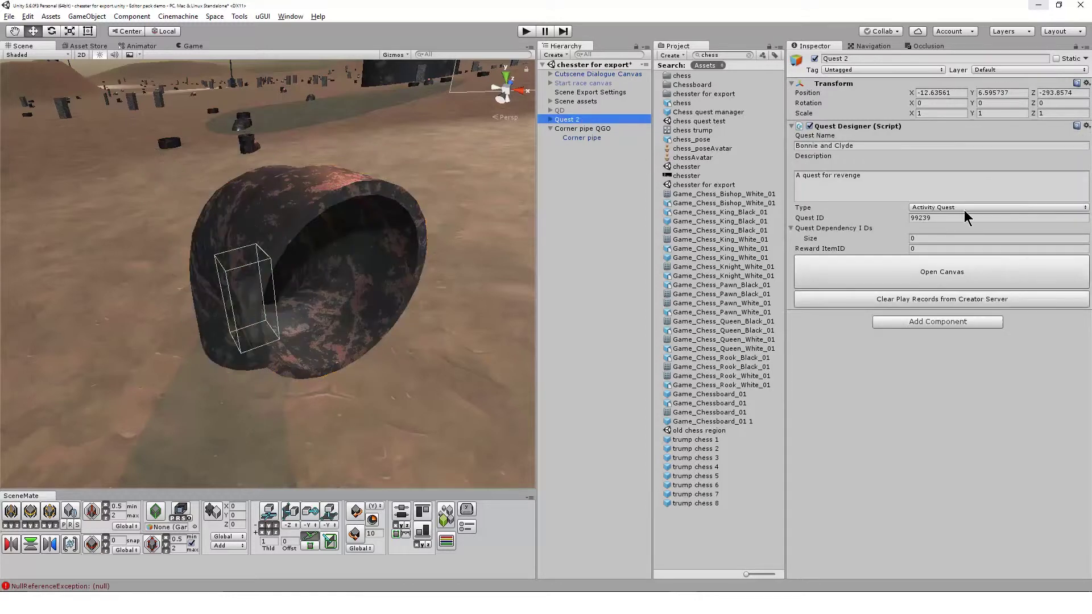
# - Paste Quest 2's quest ID 99239 into Corner pipe QGO's Quest ID, then select the Size value
pyautogui.click(957, 222)
pyautogui.hotkey('ctrl', 'c')
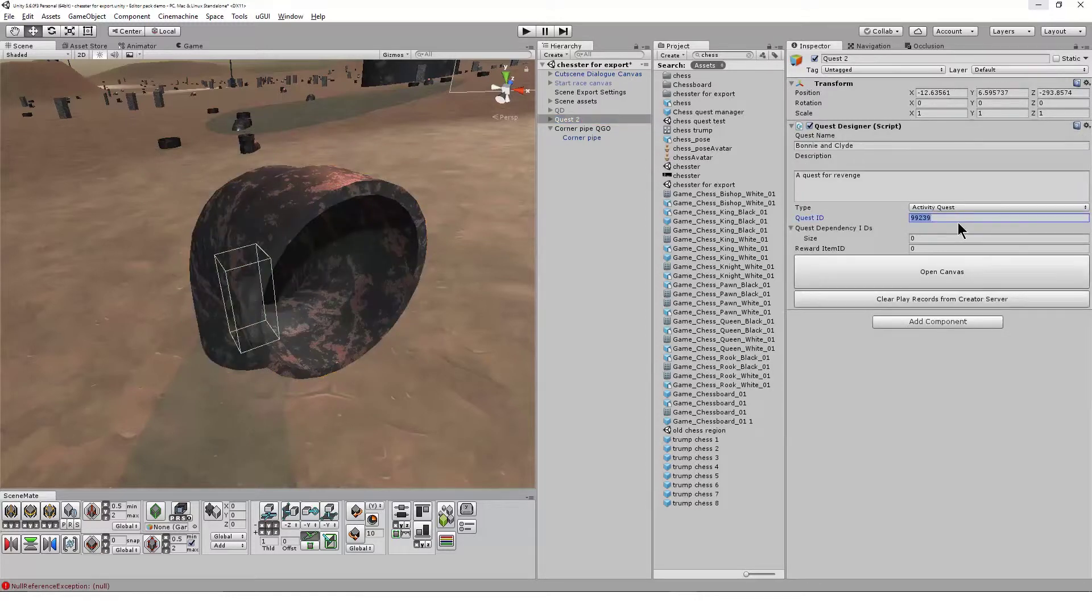
pyautogui.click(586, 130)
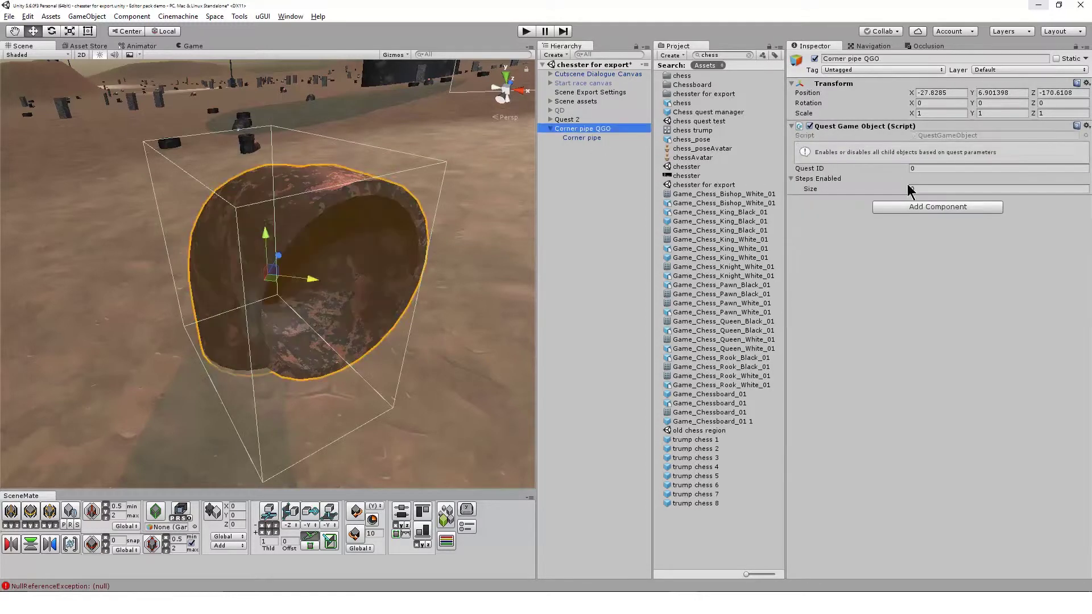
pyautogui.click(967, 170)
pyautogui.hotkey('ctrl', 'v')
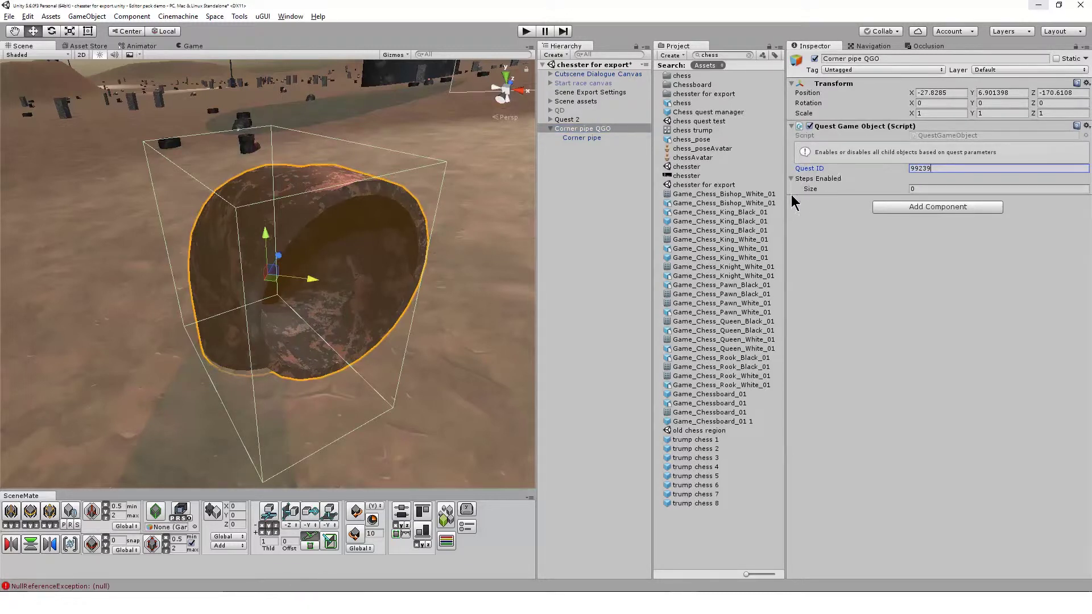
pyautogui.click(955, 190)
pyautogui.doubleClick(956, 190)
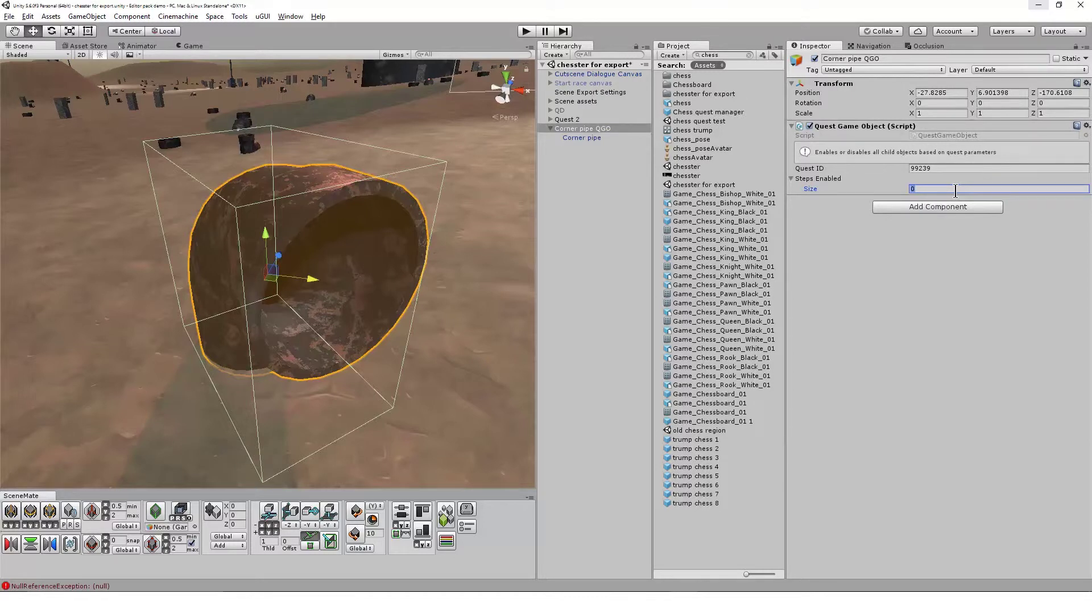
# - Resize Steps Enabled to 18, look through Elements 0–10, then select Quest 2
pyautogui.write('18')
pyautogui.press('Return')
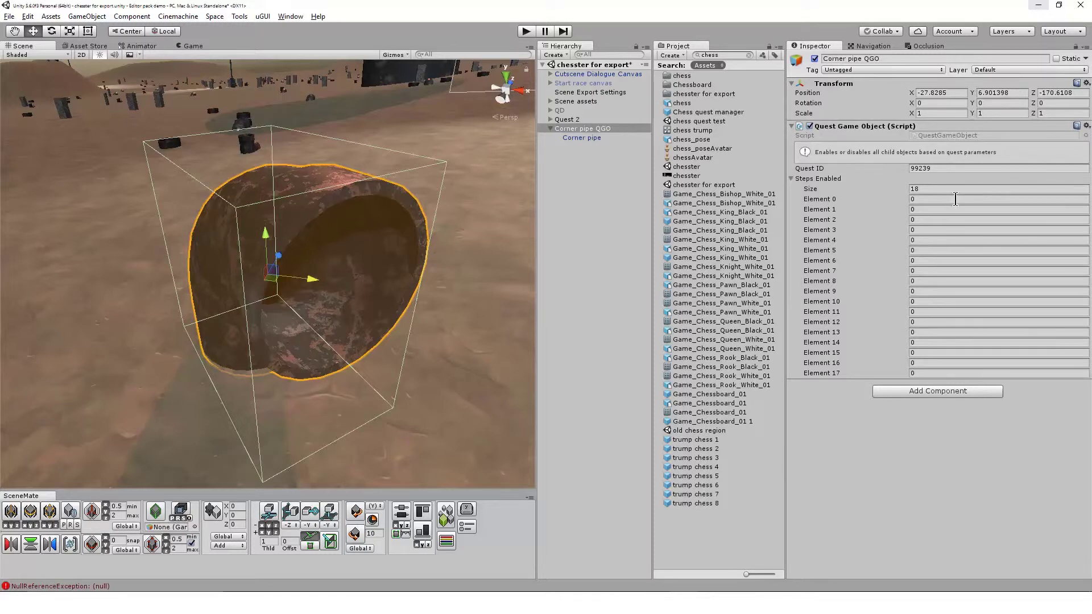
pyautogui.click(927, 219)
pyautogui.click(827, 232)
pyautogui.click(827, 248)
pyautogui.click(826, 261)
pyautogui.click(821, 301)
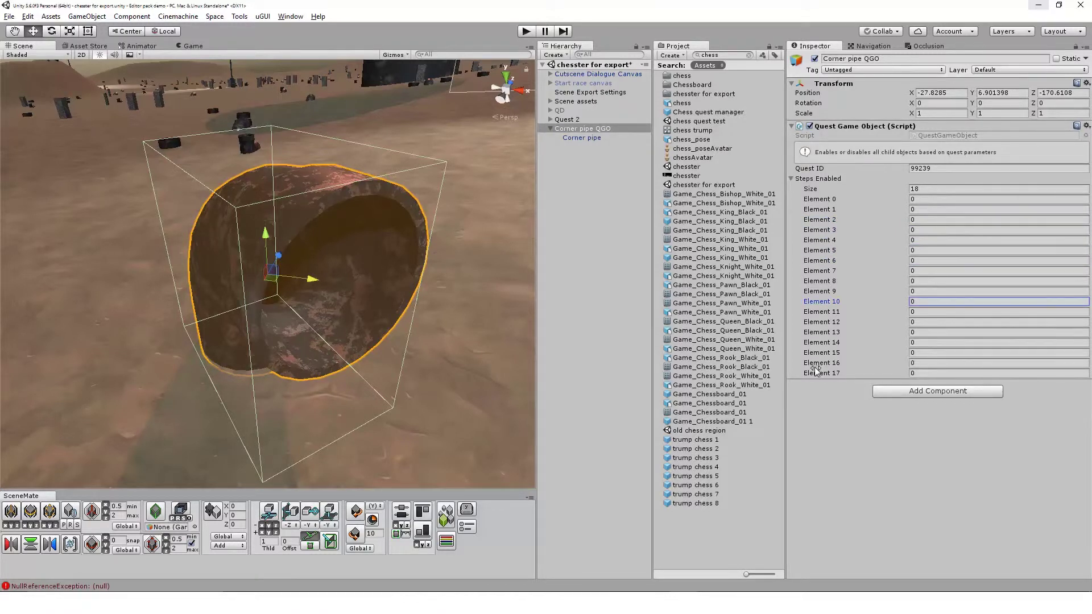
pyautogui.click(824, 200)
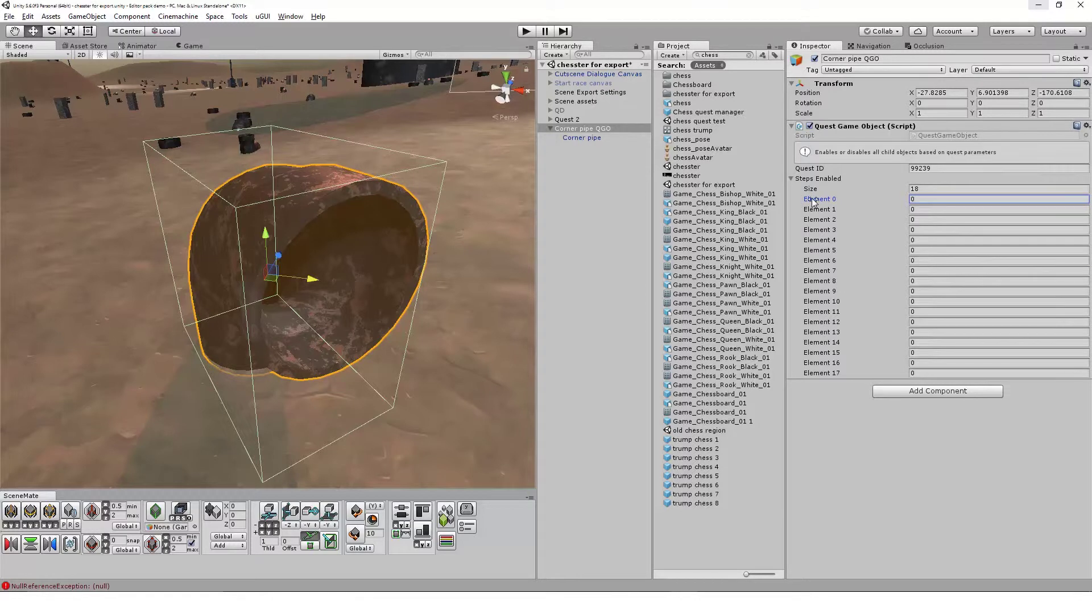
pyautogui.click(574, 120)
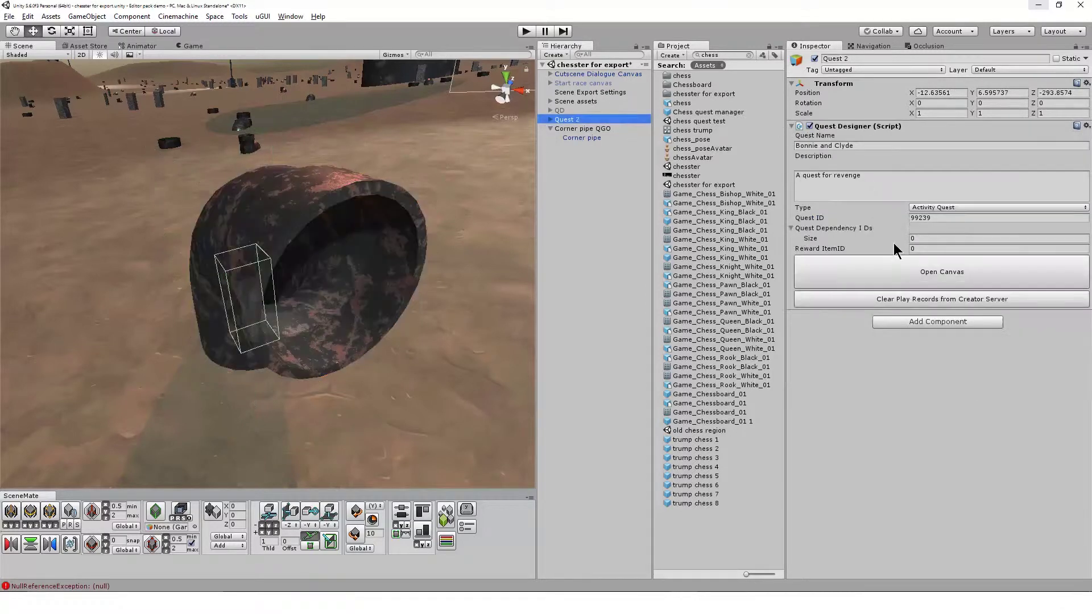
# - Review and close Quest 2's BranchedQuest canvas, then edit Corner pipe QGO's Element 0
pyautogui.click(944, 273)
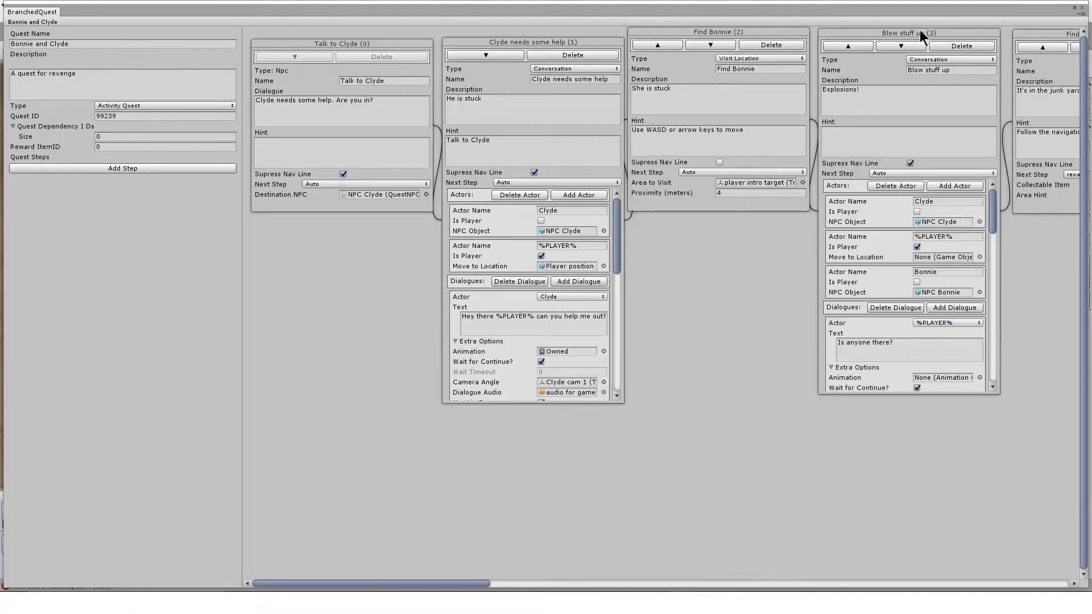
pyautogui.click(1082, 7)
pyautogui.click(586, 128)
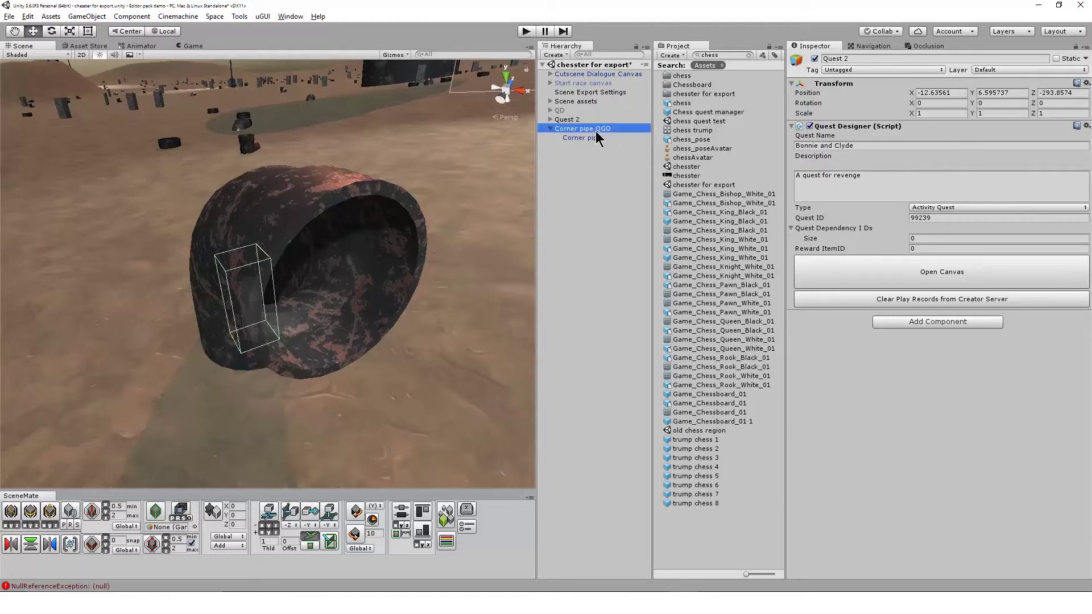
pyautogui.click(916, 200)
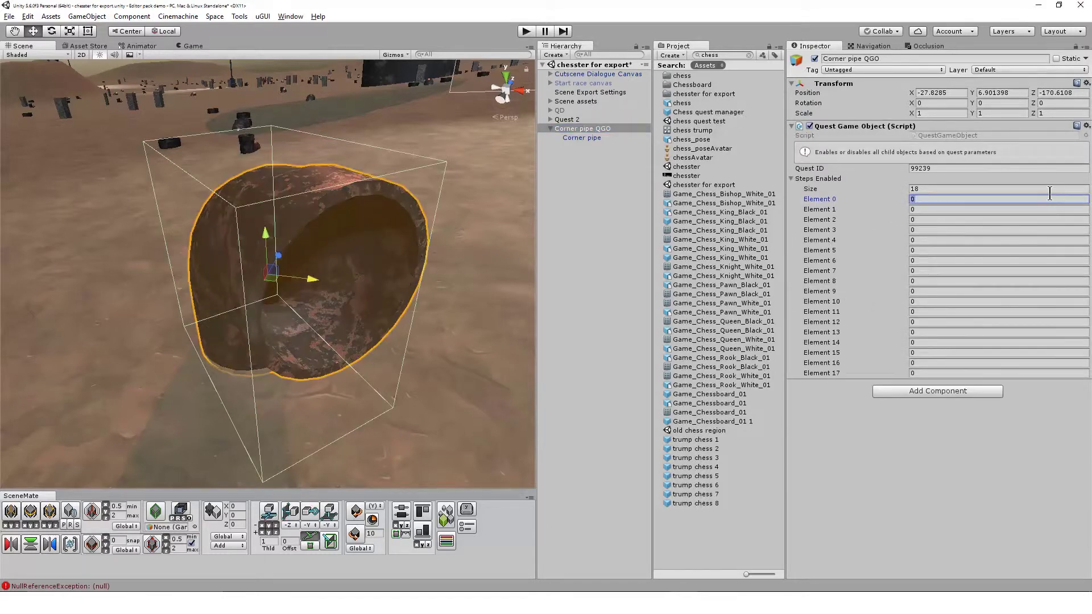
# - Fill the first Steps Enabled elements with -1 followed by consecutive step numbers up to 8
pyautogui.write('-1')
pyautogui.press('Tab')
pyautogui.press('Tab')
pyautogui.write('1')
pyautogui.press('Tab')
pyautogui.write('2')
pyautogui.press('Tab')
pyautogui.write('3')
pyautogui.press('Tab')
pyautogui.write('4')
pyautogui.press('Tab')
pyautogui.write('55')
pyautogui.press('Tab')
pyautogui.write('6')
pyautogui.press('Tab')
pyautogui.write('7')
pyautogui.press('Tab')
pyautogui.write('8')
# - Check Element 0's -1, then continue filling the later elements with 9 through 16
pyautogui.press('Tab')
pyautogui.click(941, 200)
pyautogui.click(922, 301)
pyautogui.write('9')
pyautogui.press('Tab')
pyautogui.write('10')
pyautogui.press('Tab')
pyautogui.write('11')
pyautogui.press('Tab')
pyautogui.write('12')
pyautogui.press('Tab')
pyautogui.write('13')
pyautogui.write('4')
pyautogui.press('Tab')
pyautogui.write('15')
# - Temporarily resize Steps Enabled to 20, set it back to 18, then view Quest 2's settings
pyautogui.press('Tab')
pyautogui.write('16')
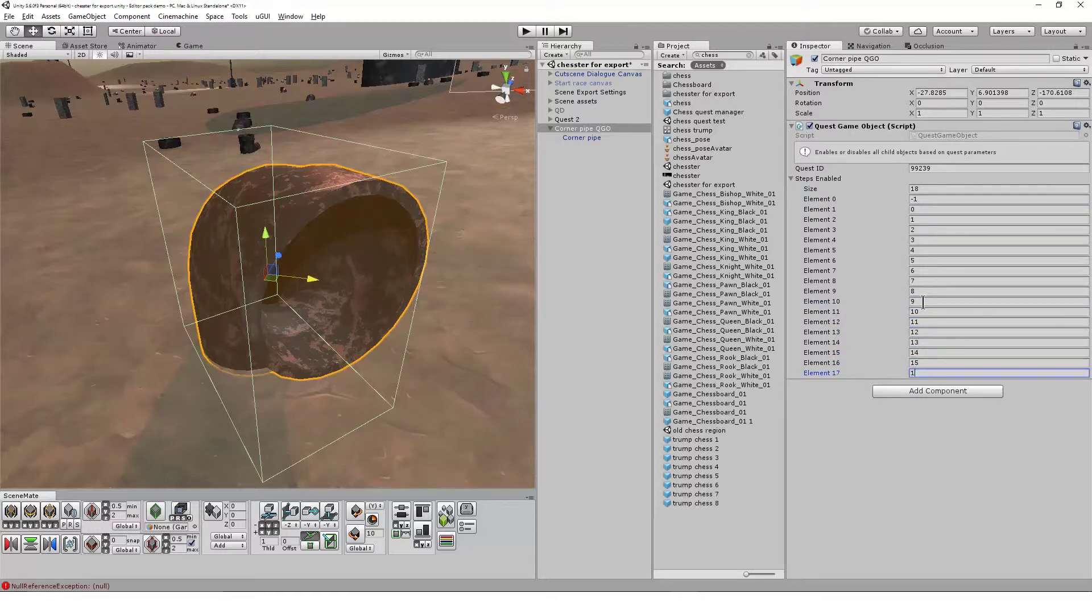
pyautogui.click(1039, 185)
pyautogui.write('20')
pyautogui.press('Tab')
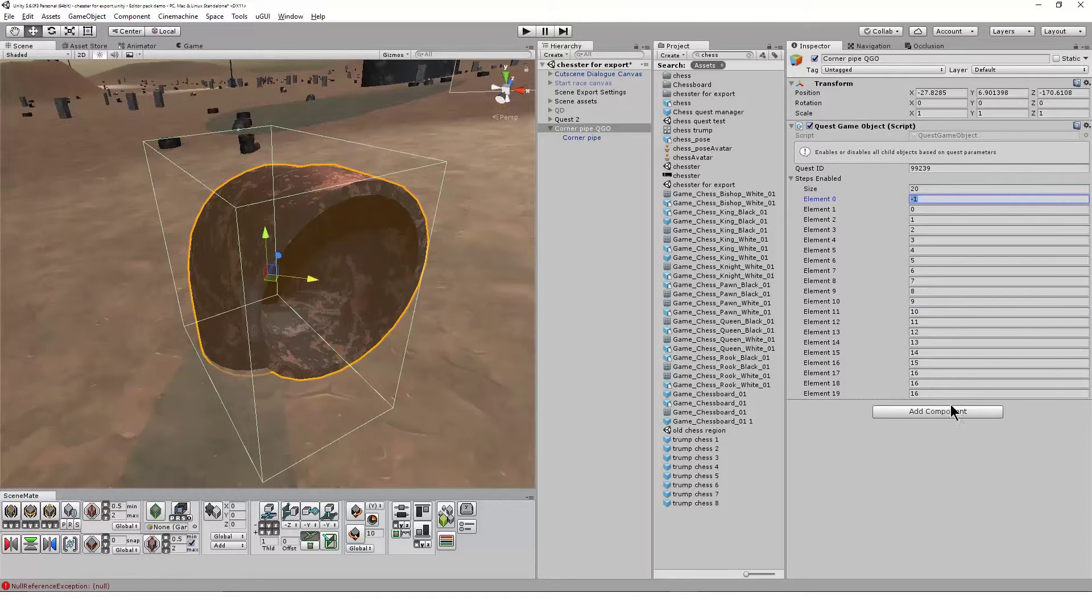
pyautogui.click(946, 384)
pyautogui.write('17')
pyautogui.press('Tab')
pyautogui.write('18')
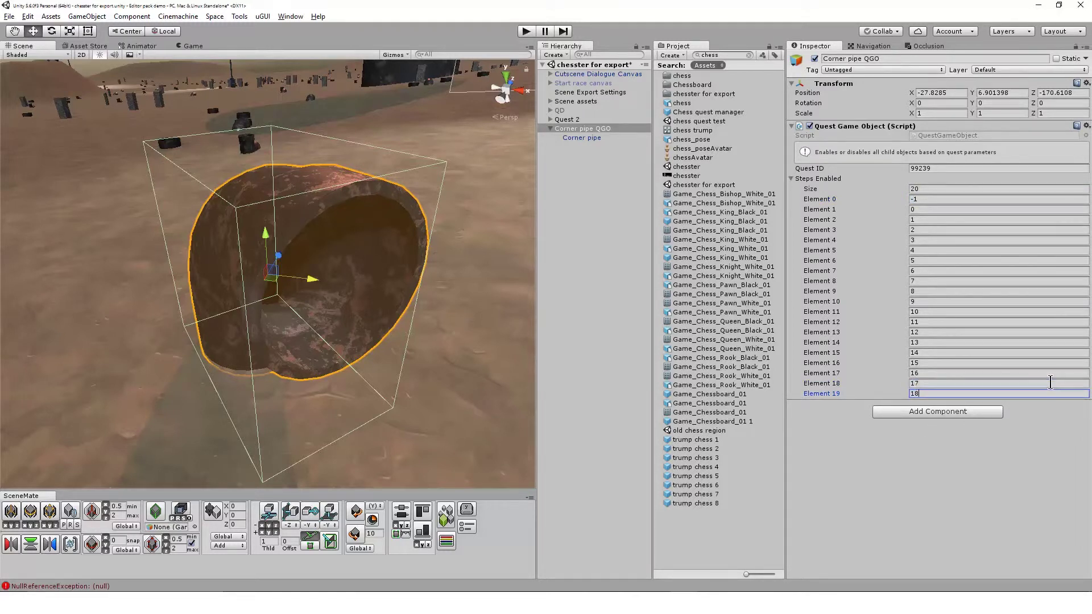
pyautogui.click(971, 189)
pyautogui.write('18')
pyautogui.press('Tab')
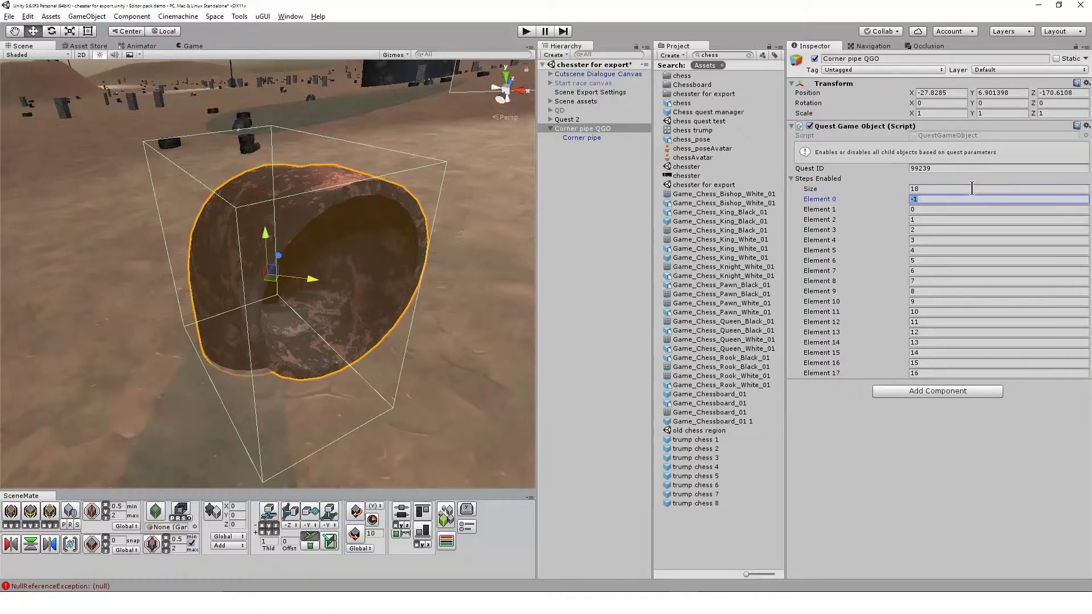
pyautogui.click(586, 121)
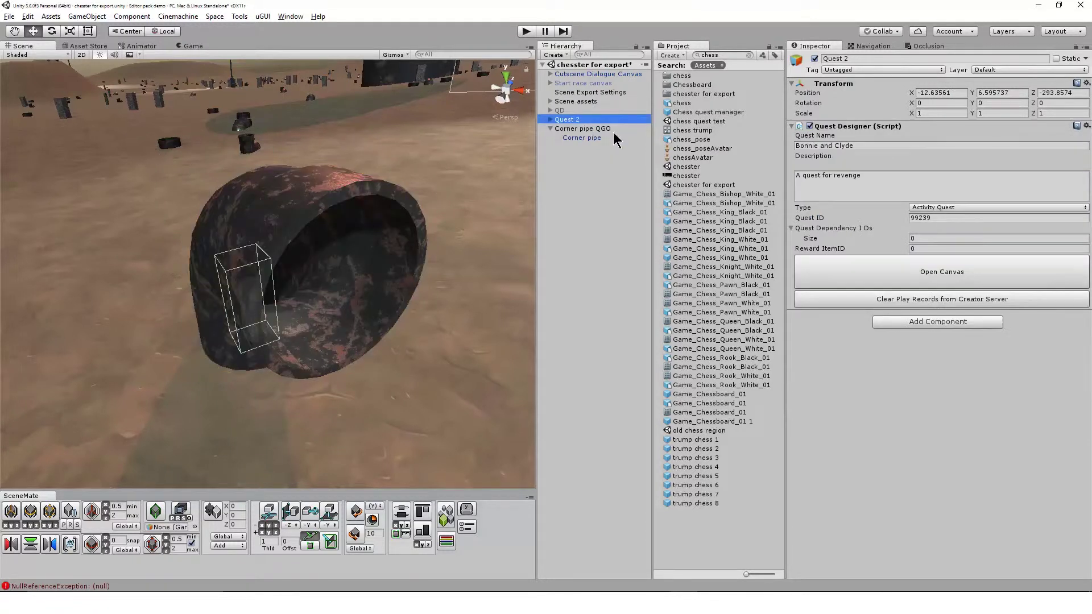
# - Select Corner pipe QGO in the Hierarchy to show its Quest Game Object settings
pyautogui.click(612, 128)
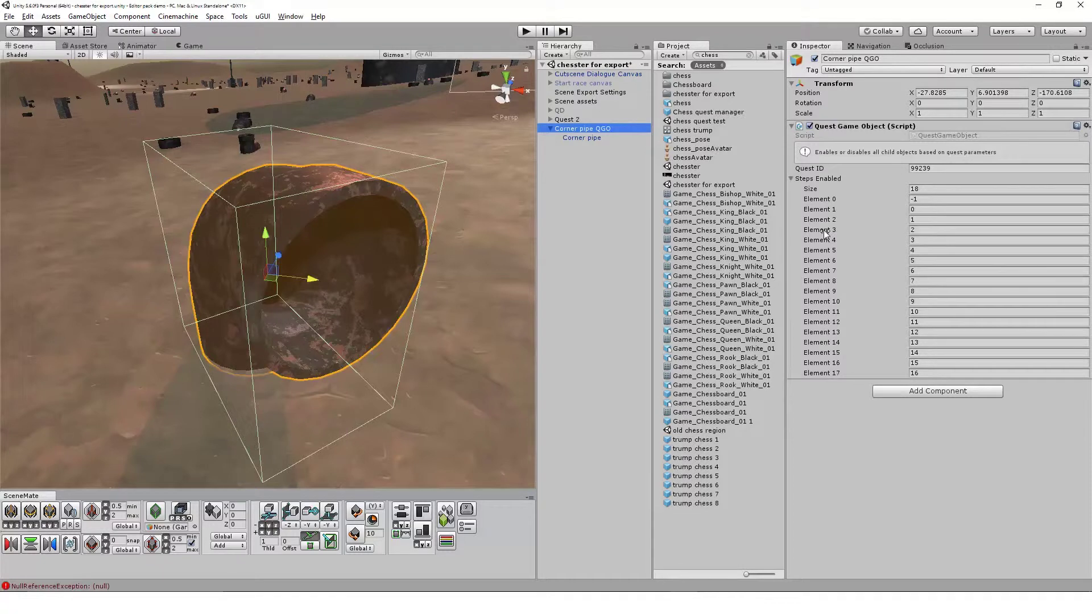